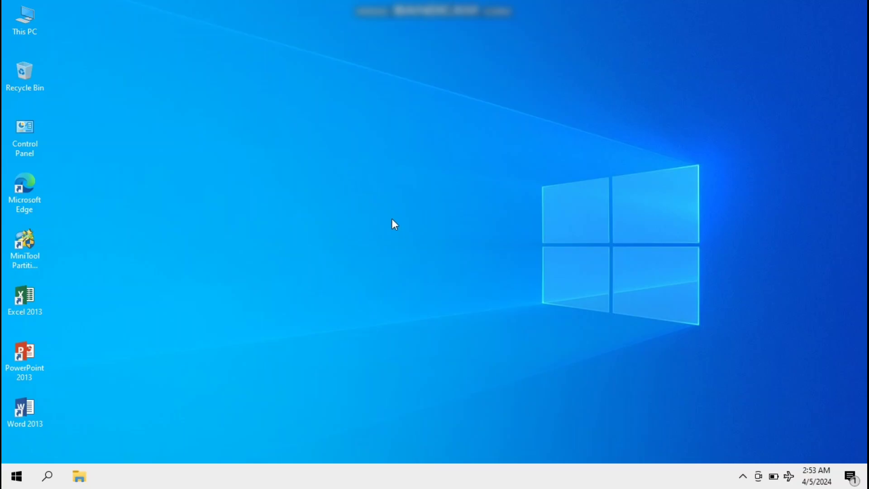
right_click(406, 114)
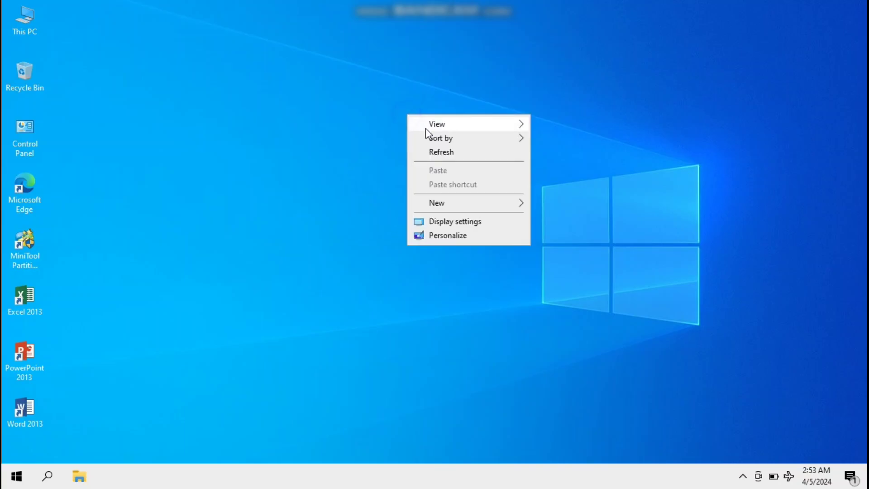
left_click(436, 151)
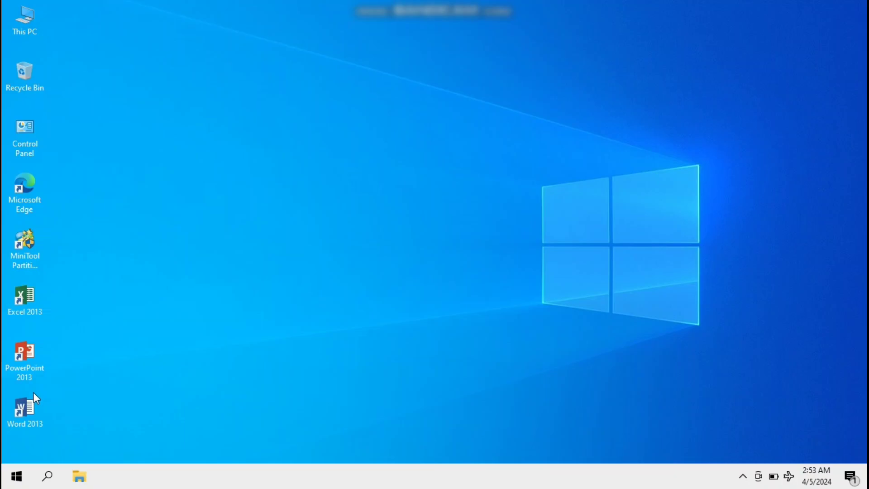
Uninstall Microsoft Office Professional Plus 2013 - en-us through the Control Panel's list of installed programs.
double_click(26, 137)
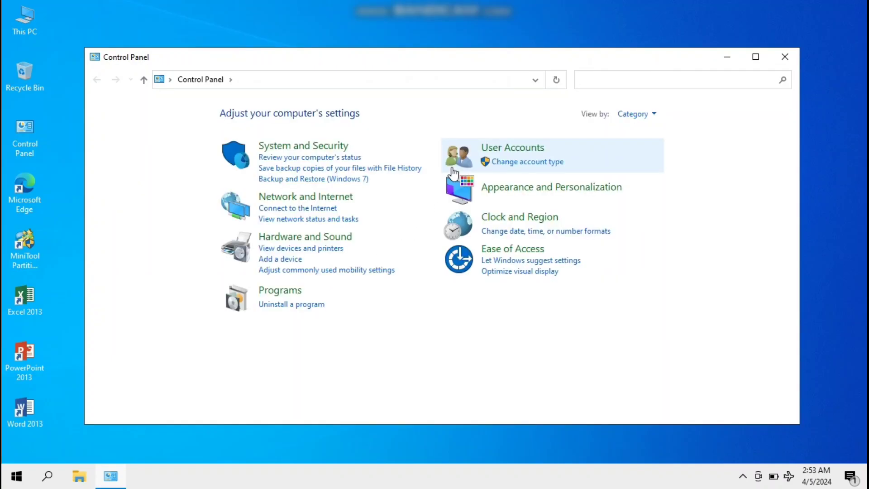
left_click(302, 304)
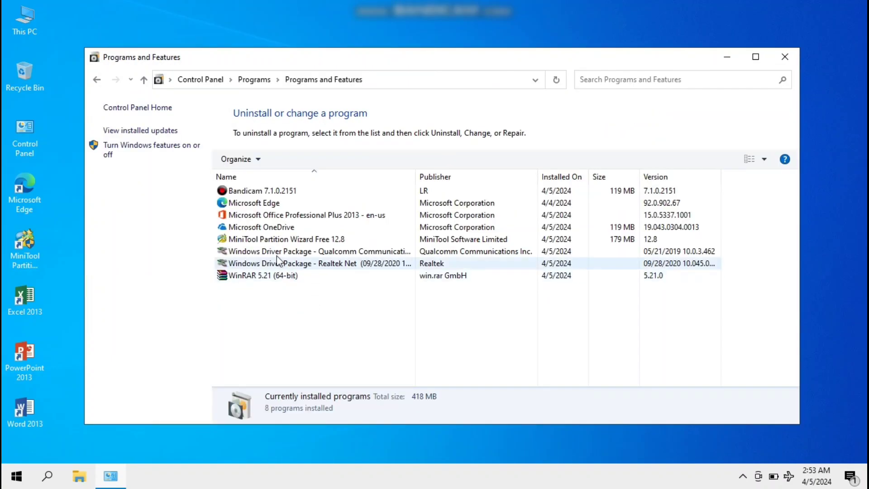
left_click(267, 215)
right_click(269, 220)
left_click(304, 226)
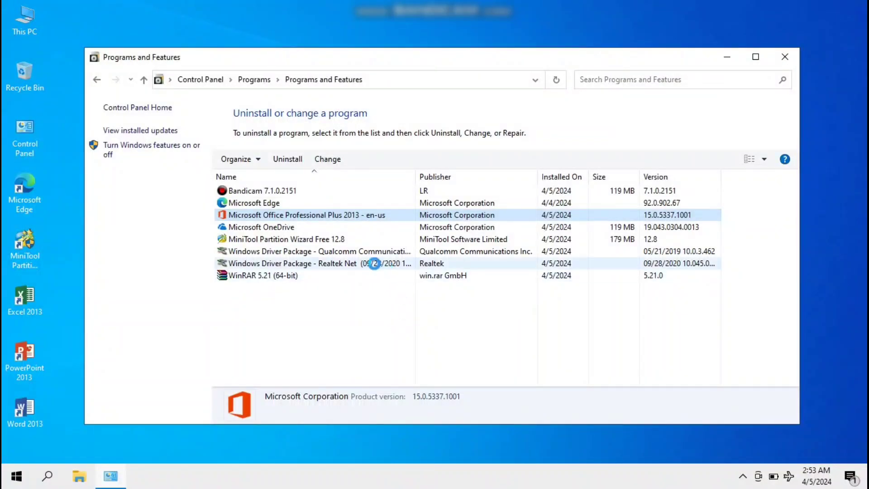
left_click(497, 311)
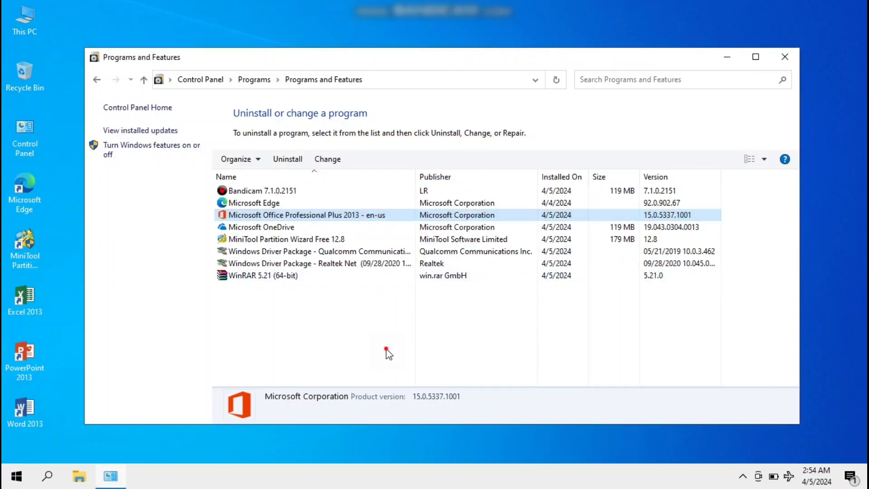
Refresh the installed programs list, then dismiss the Office uninstaller and close Programs and Features.
right_click(352, 320)
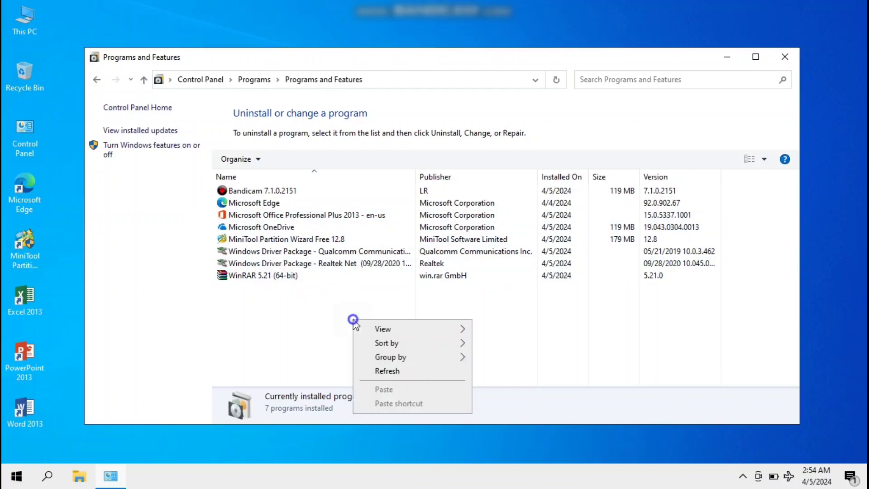
left_click(387, 368)
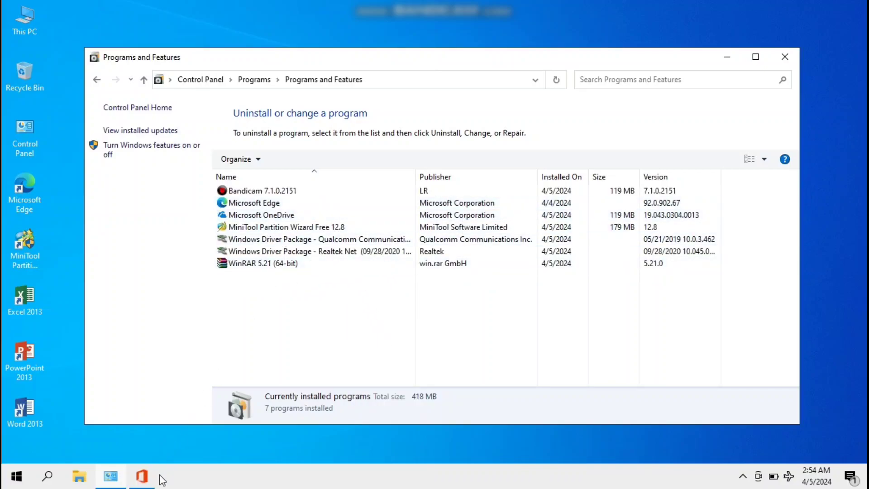
left_click(554, 311)
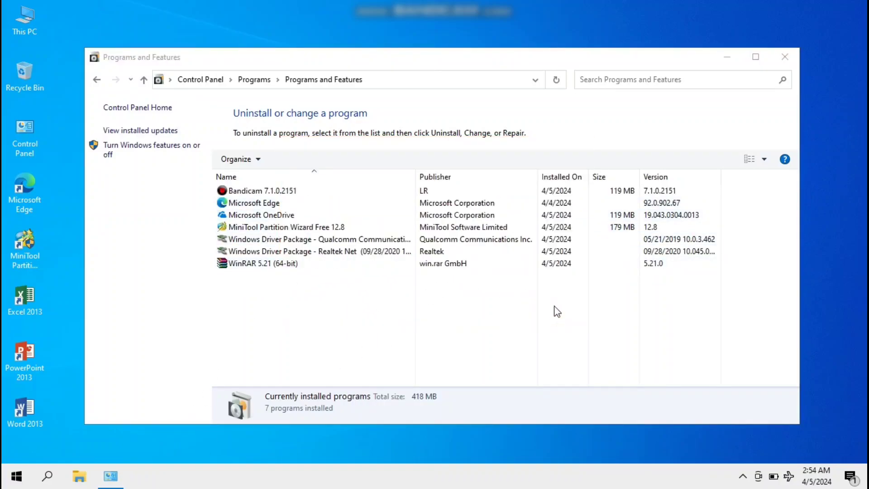
left_click(785, 58)
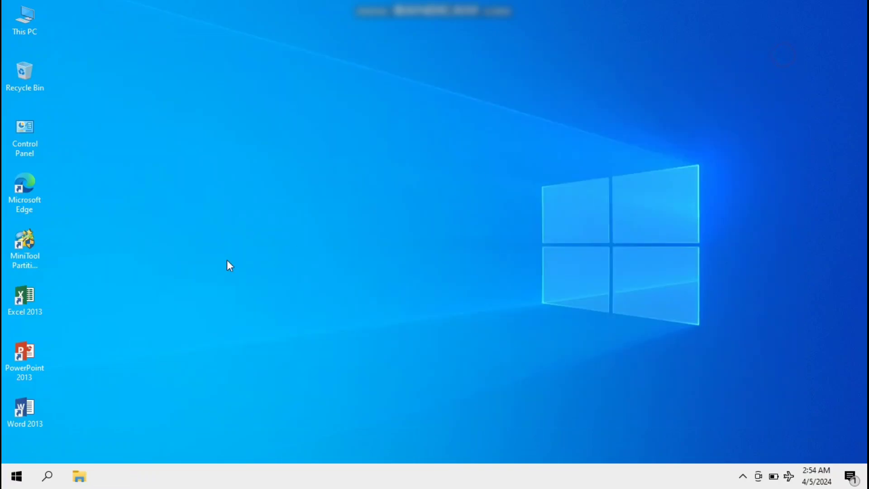
Try opening the Word 2013, PowerPoint 2013 and Excel 2013 desktop shortcuts and delete each broken shortcut.
double_click(26, 411)
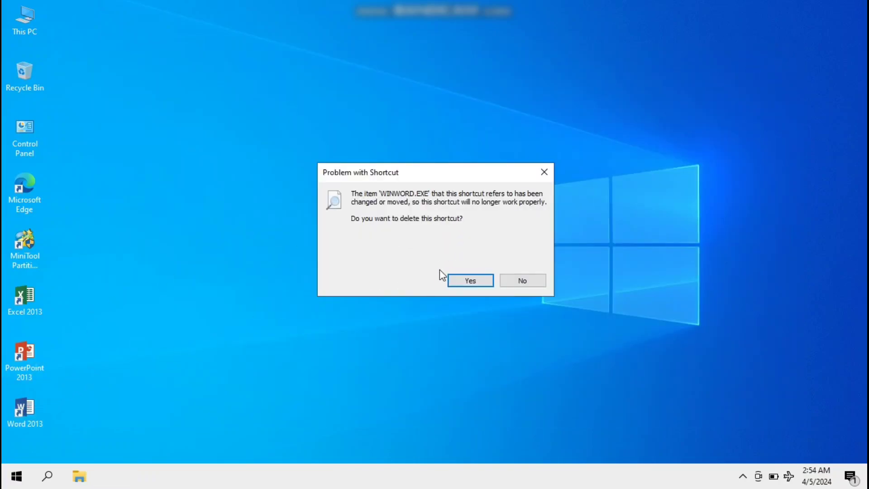
left_click(457, 282)
double_click(29, 353)
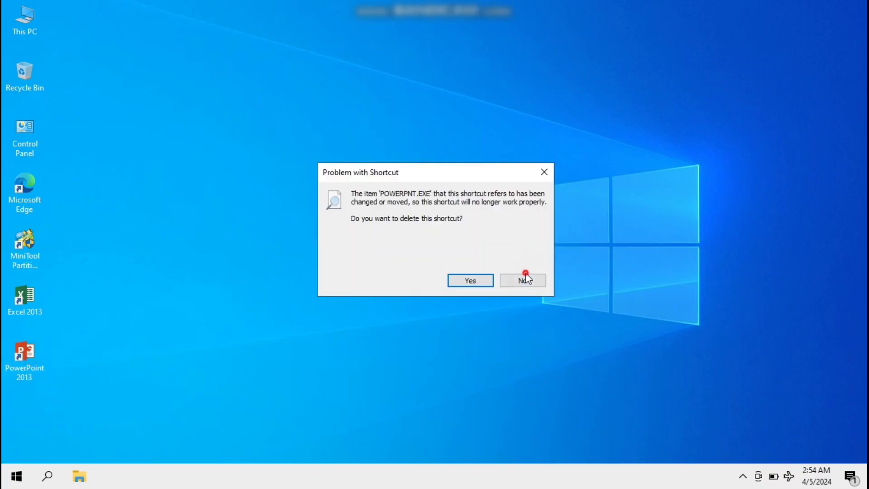
left_click(470, 280)
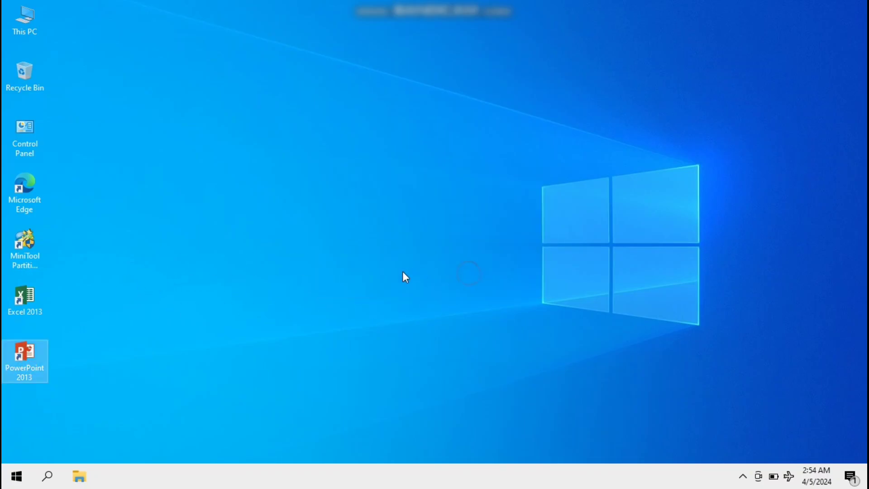
double_click(28, 300)
left_click(473, 281)
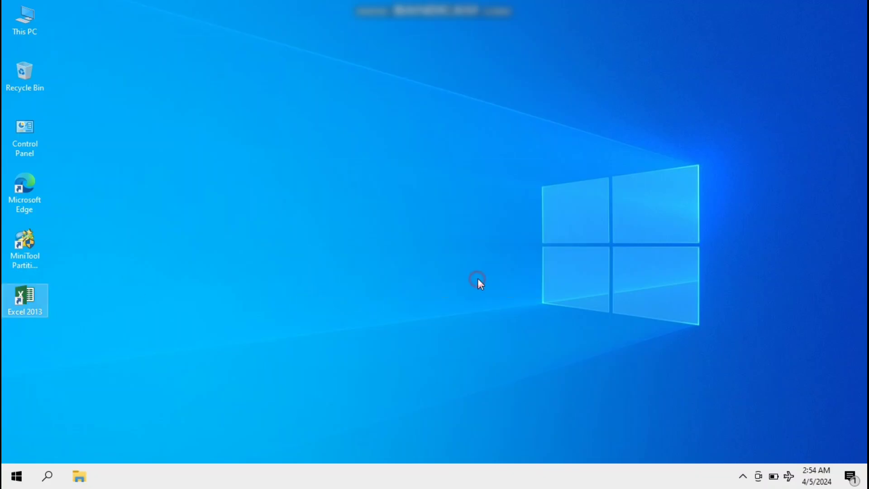
Look through the full list of installed apps for remaining Office programs, then refresh the desktop.
left_click(16, 476)
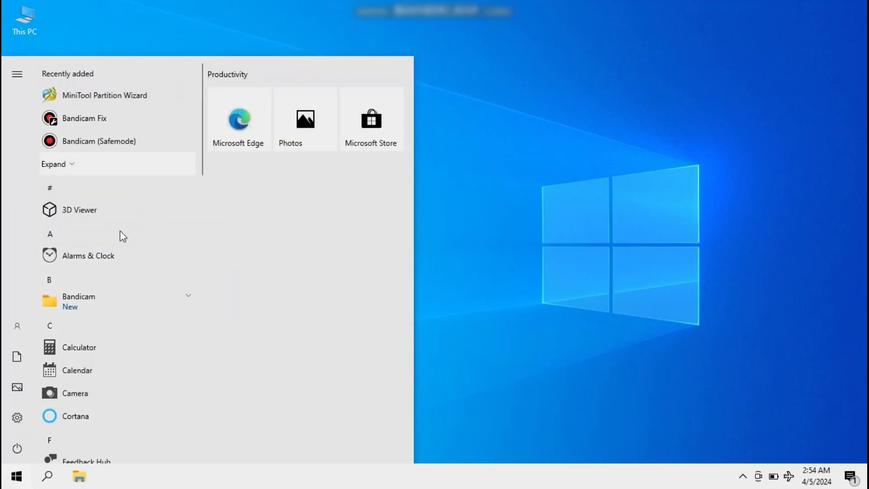
scroll(116, 305, "down", 15)
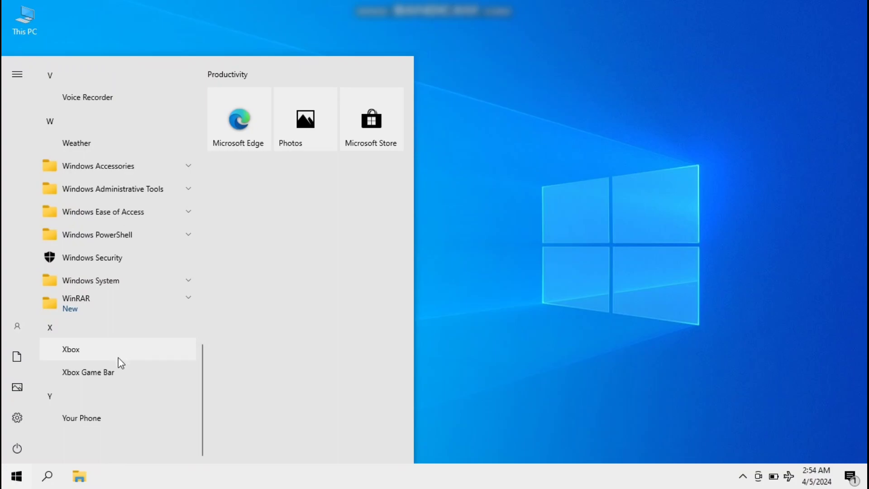
left_click(487, 279)
right_click(452, 156)
left_click(475, 192)
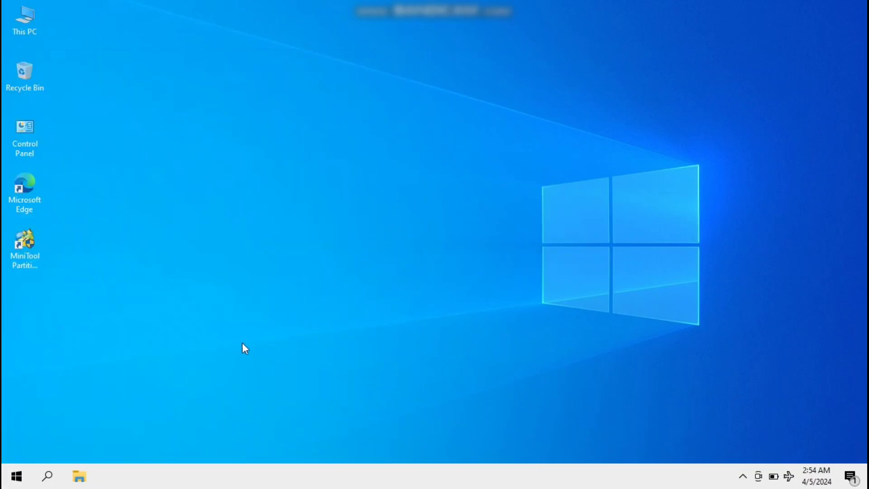
Open the System Protection settings from This PC's properties and select Local Disk (C:) (System).
left_click(79, 475)
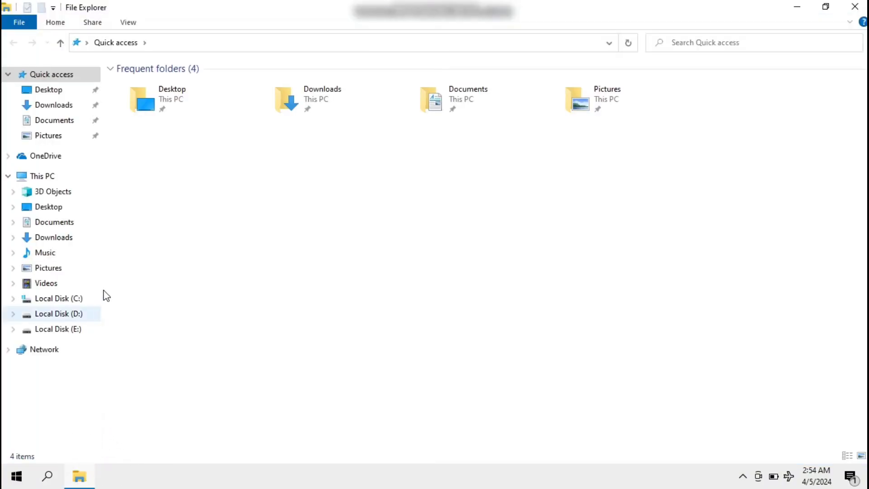
right_click(59, 177)
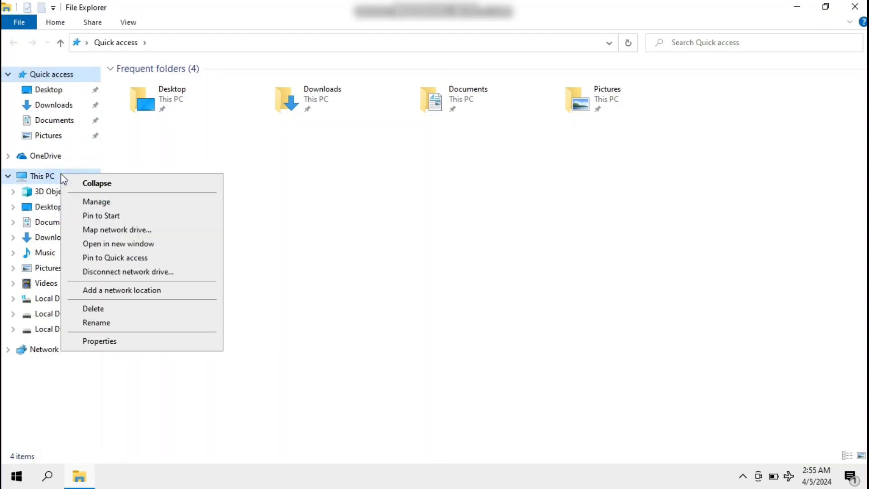
left_click(100, 341)
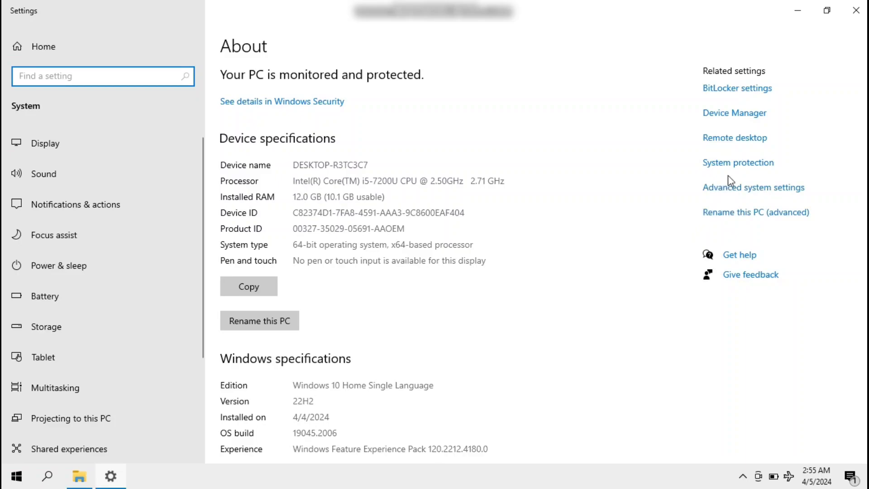
left_click(750, 162)
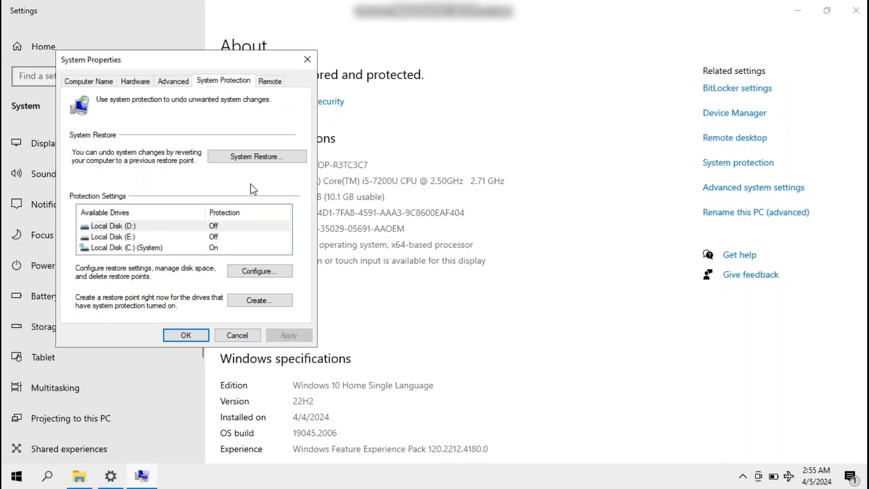
left_click(184, 249)
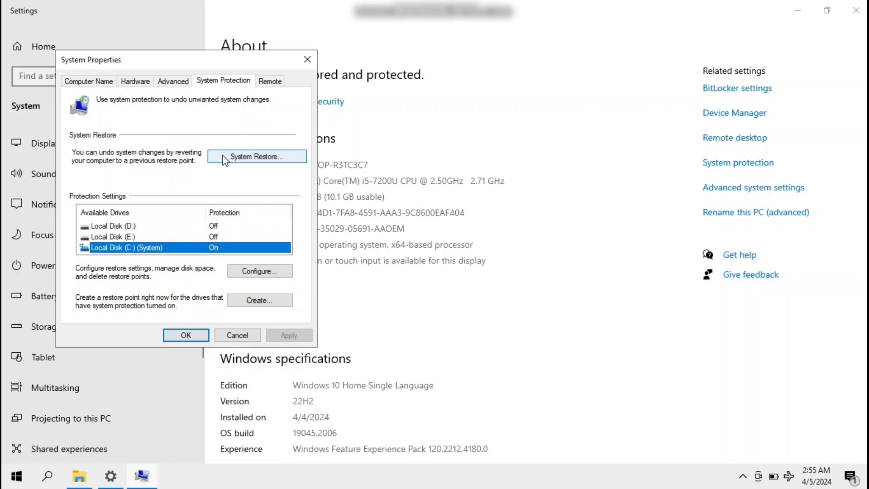
Launch System Restore and select the manual restore point "system" dated 4/5/2024 2:52:08 AM.
left_click(251, 159)
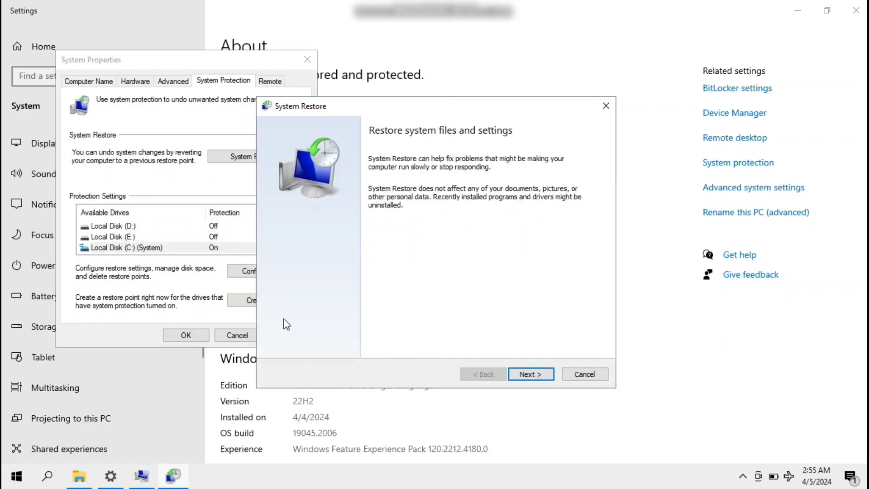
left_click(536, 373)
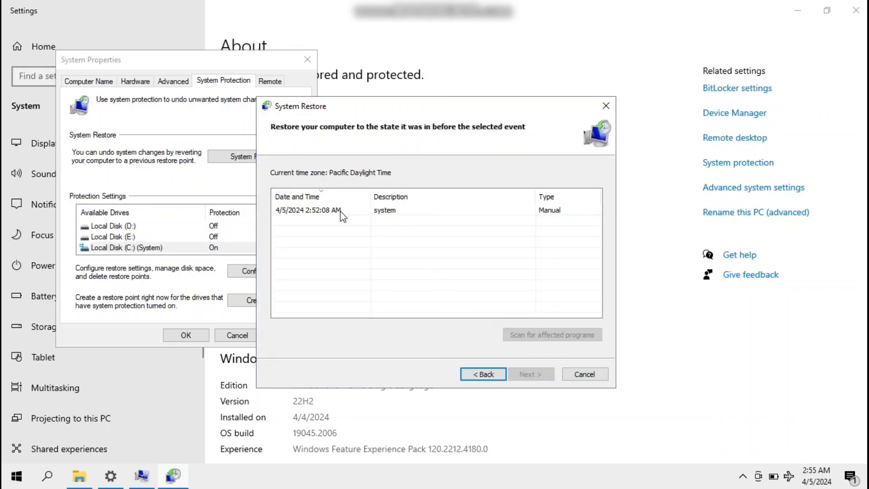
left_click(309, 213)
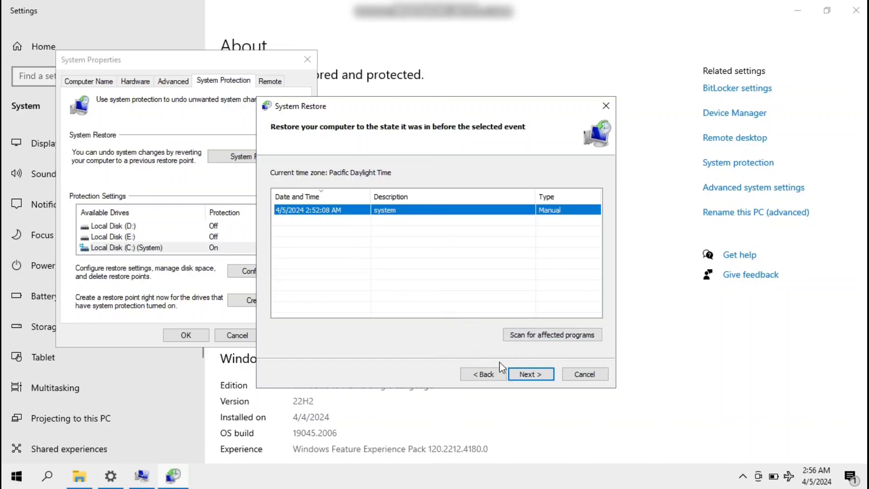
Scan the selected restore point for affected programs and drivers, then close the scan results.
left_click(535, 336)
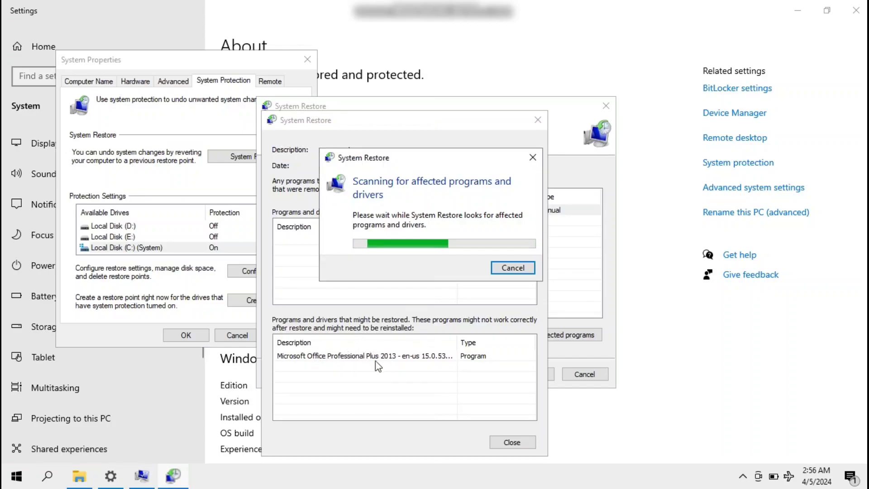
left_click(532, 158)
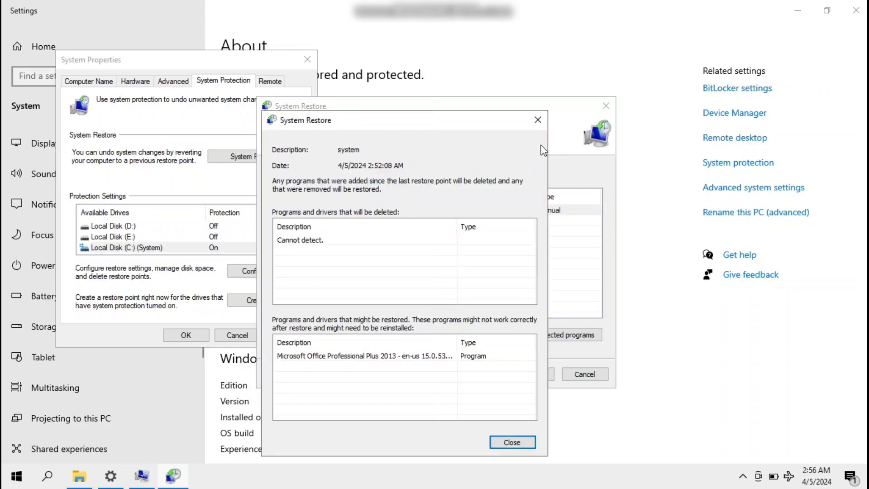
left_click(538, 120)
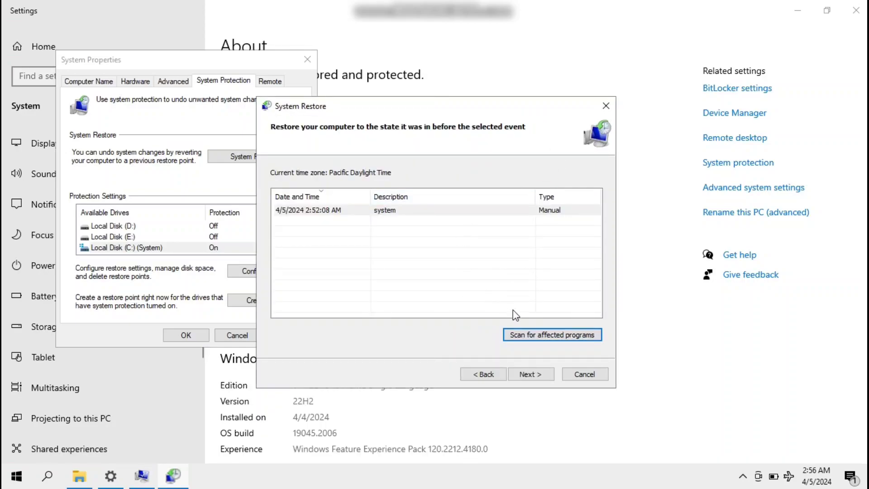
Confirm the restore point "system" of 4/5/2024 2:52:08 AM and start the system restore.
left_click(426, 211)
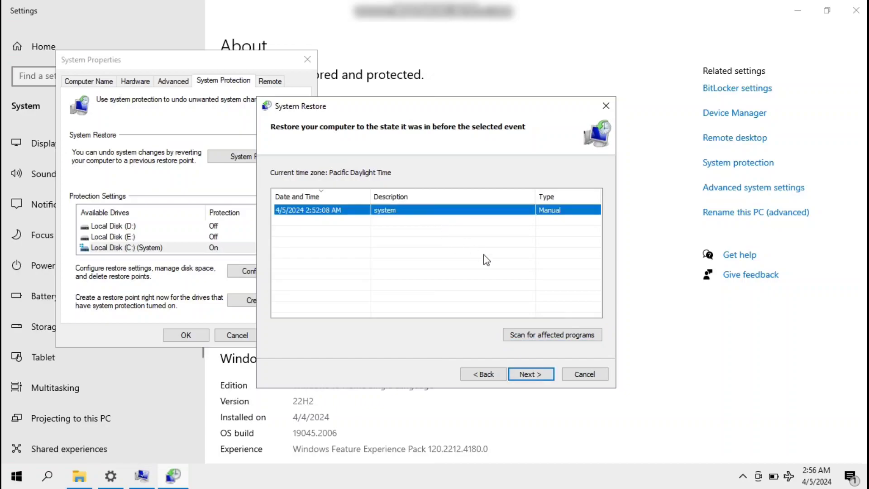
left_click(529, 374)
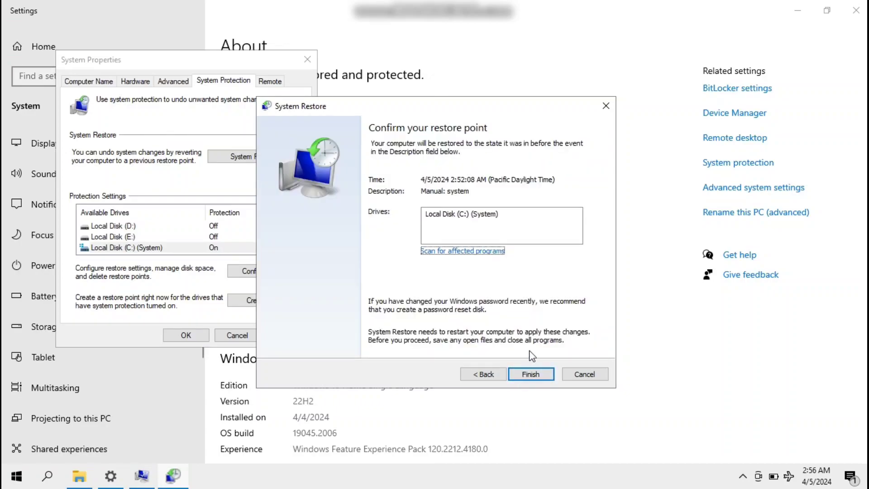
left_click(530, 375)
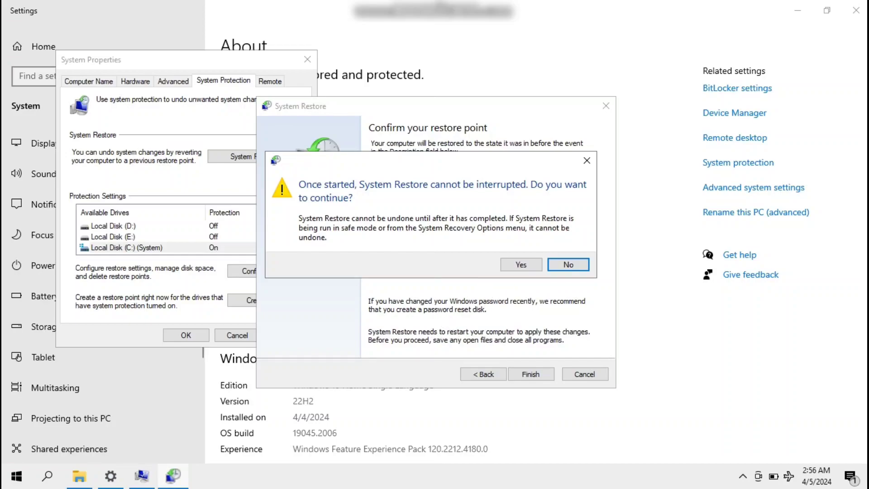
mouse_move(434, 4)
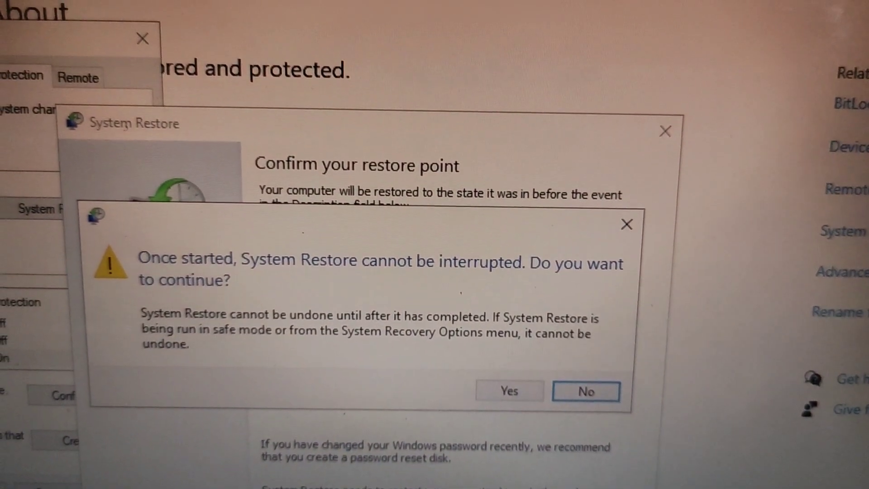
left_click(505, 392)
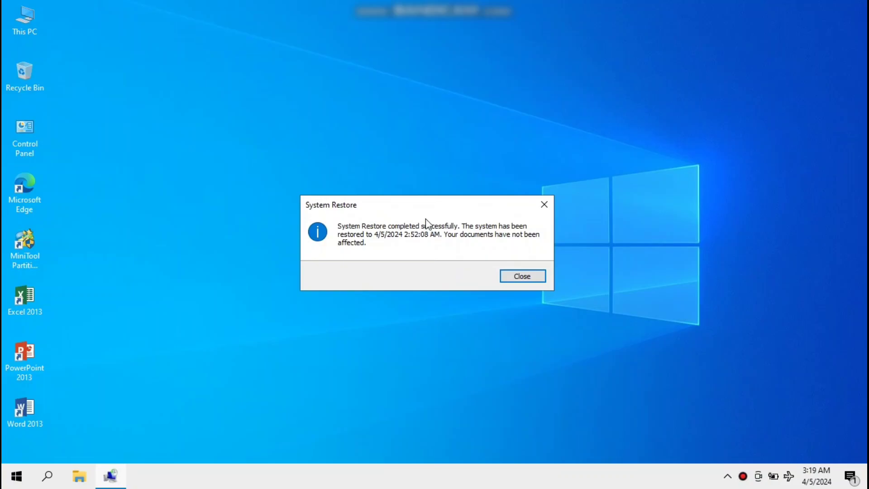
Close the System Restore completion message and open Word 2013 from its desktop shortcut.
left_click(519, 275)
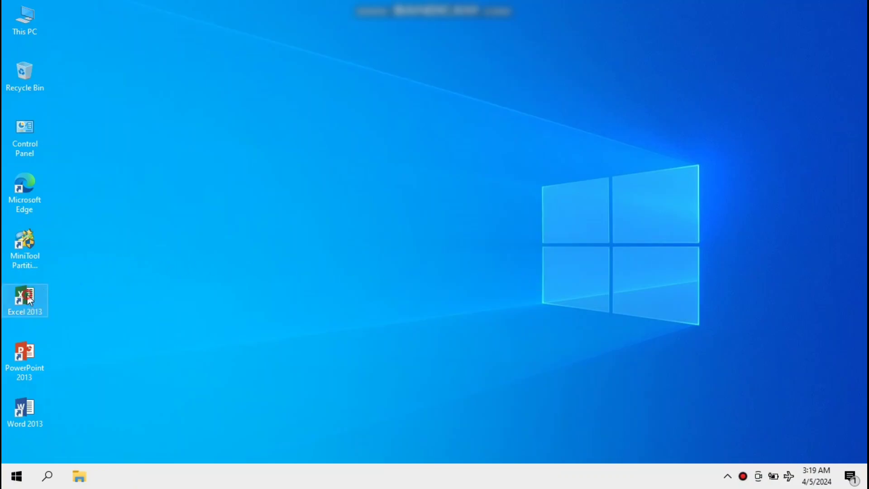
left_click(25, 367)
mouse_move(85, 278)
left_mouse_down()
mouse_move(30, 330)
mouse_move(42, 403)
mouse_move(66, 392)
left_mouse_up()
left_click(28, 410)
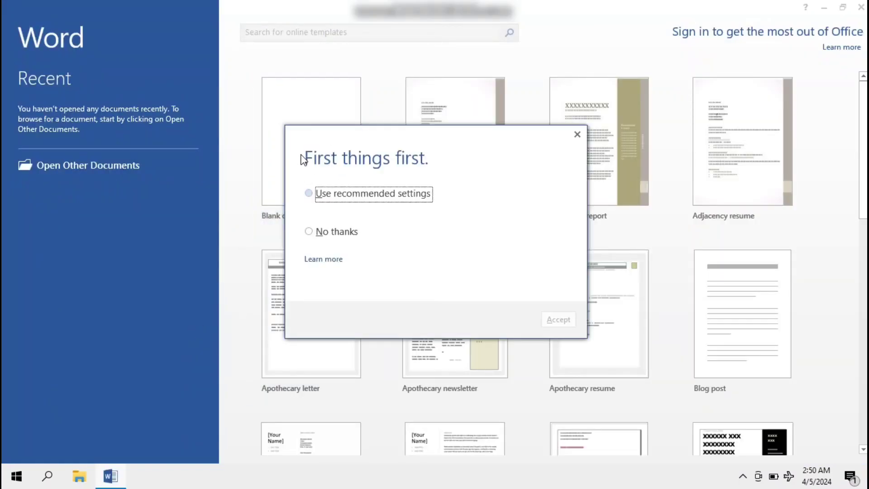
Decline the recommended settings with No thanks, accept the choice, and close the Office welcome window.
left_click(322, 232)
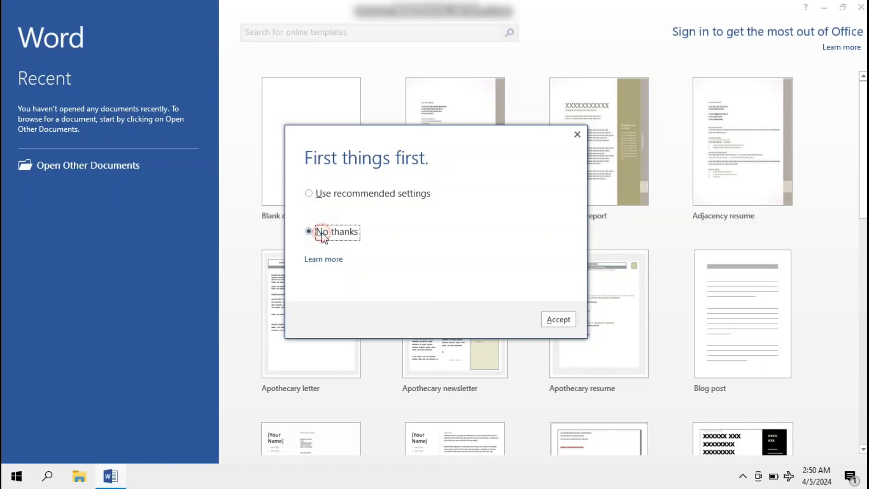
left_click(554, 320)
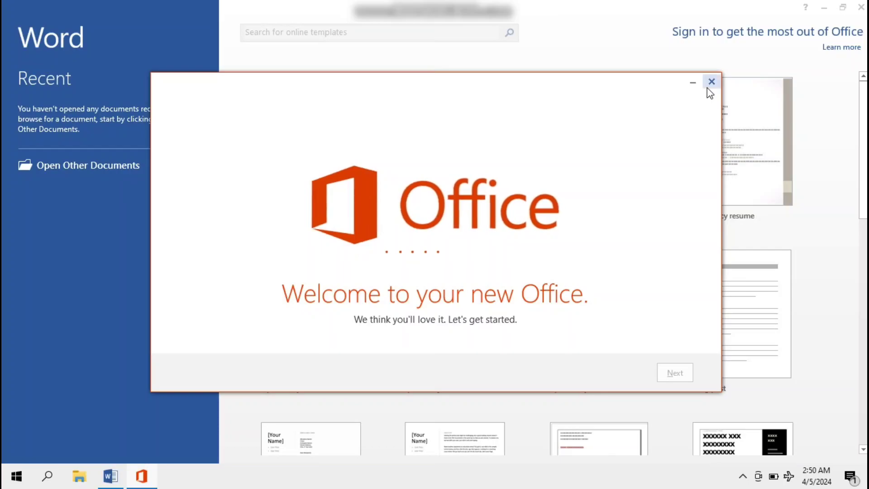
left_click(711, 81)
Create a blank Word document and show the ruler.
left_click(317, 173)
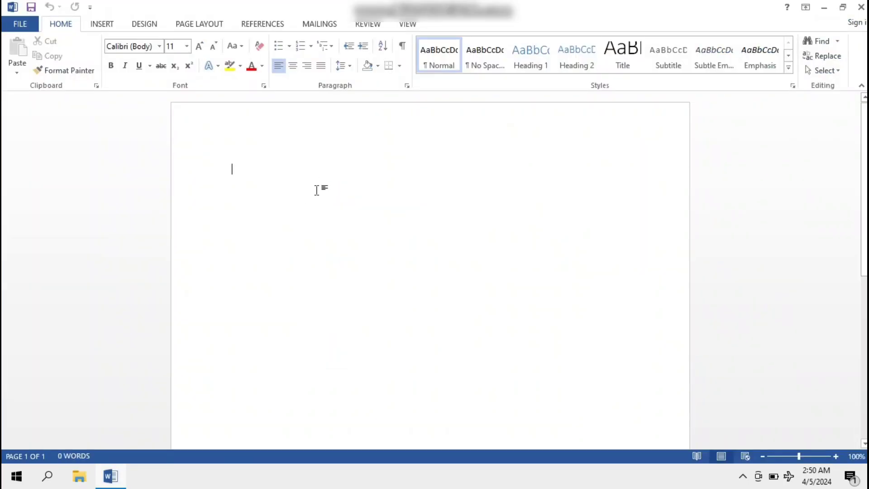
left_click(407, 23)
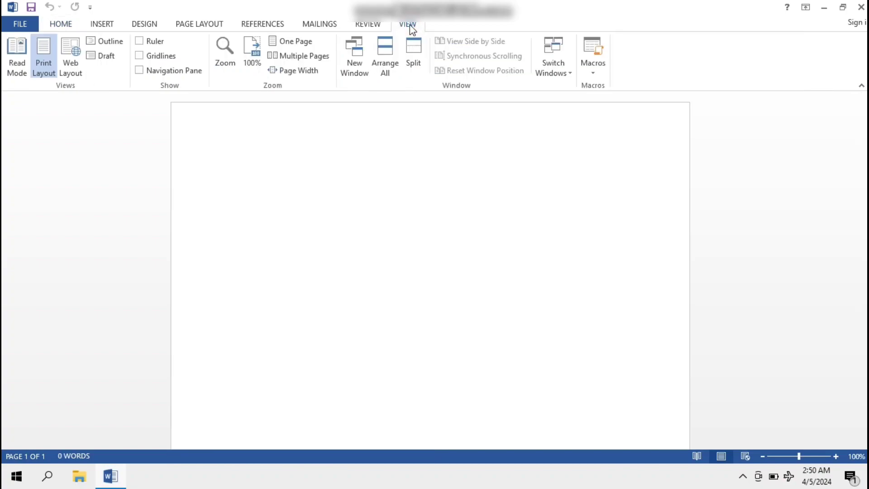
left_click(140, 41)
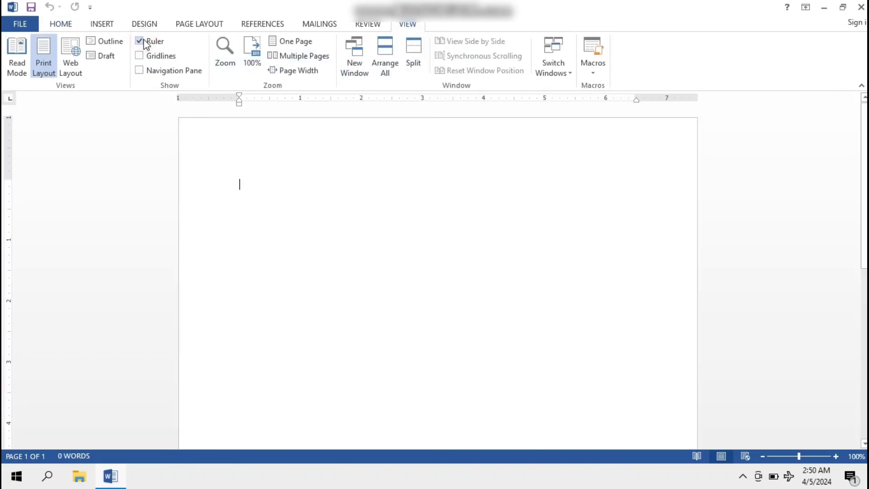
Enter the test text "Eng ing eng" in the blank document and close Word without saving the changes.
left_click(272, 183)
type("Eng ing eng")
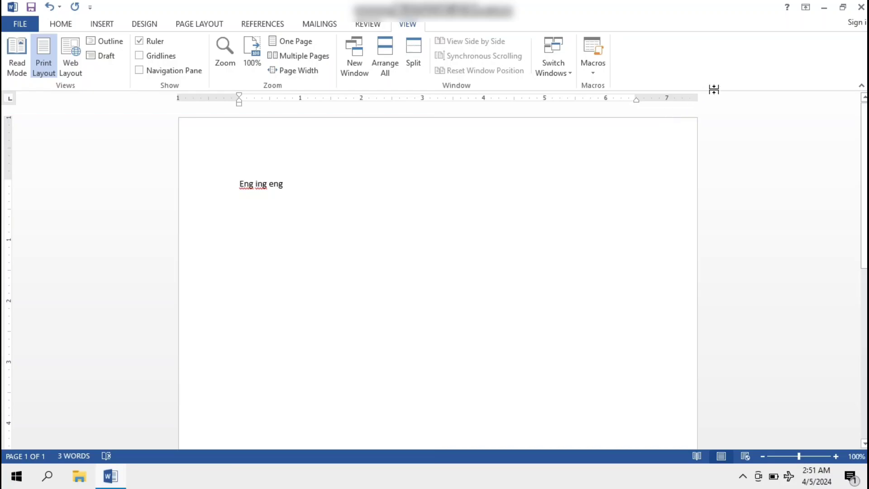
left_click(861, 6)
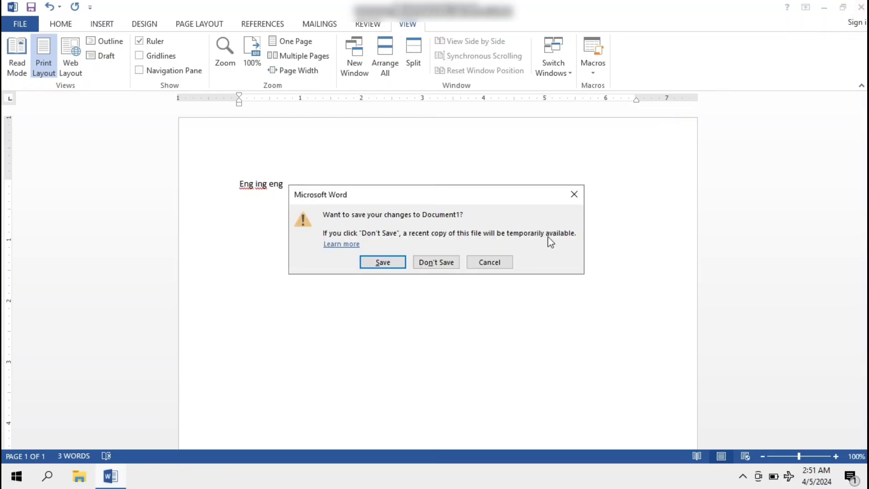
left_click(436, 264)
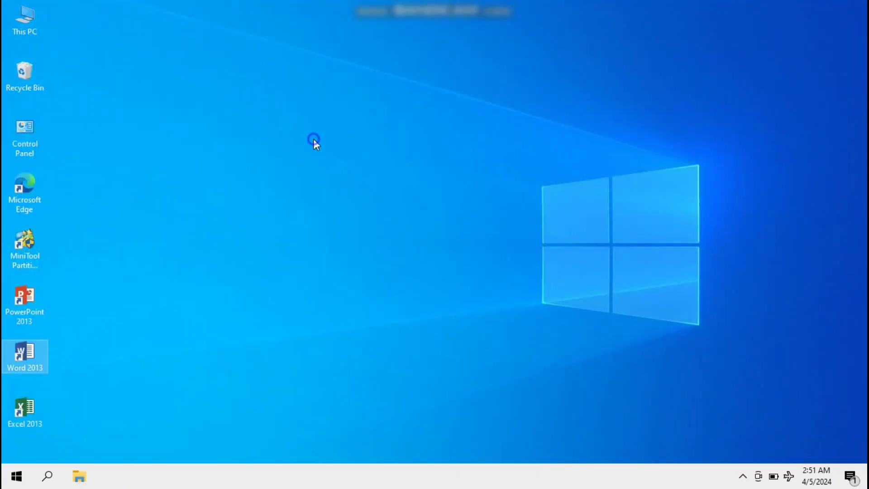
Refresh the Windows desktop several times.
right_click(314, 141)
left_click(342, 177)
right_click(277, 233)
left_click(305, 269)
right_click(305, 269)
left_click(332, 306)
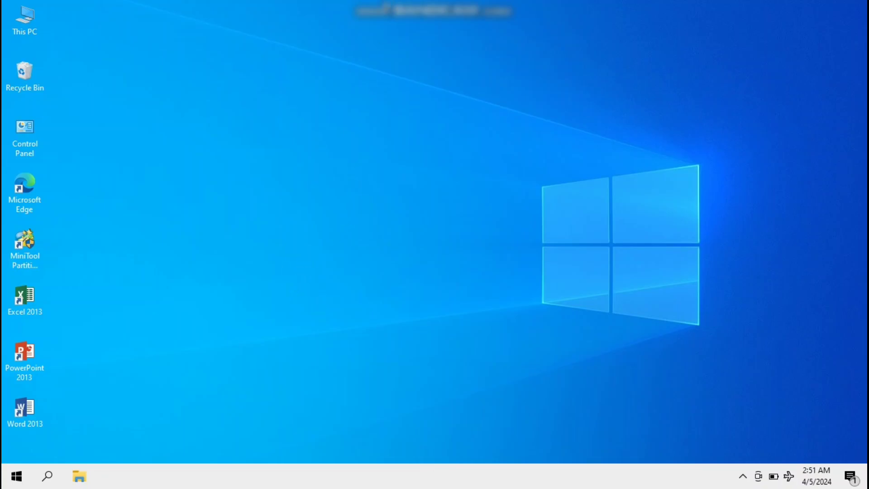
right_click(396, 161)
left_click(424, 199)
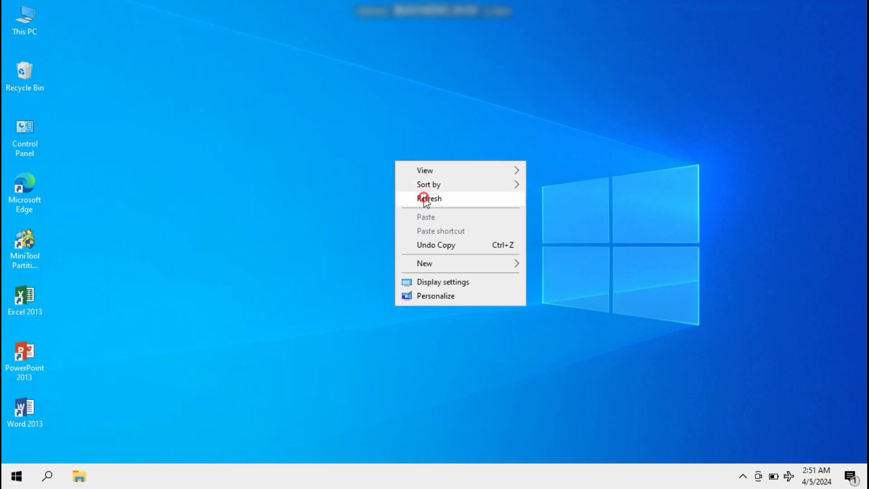